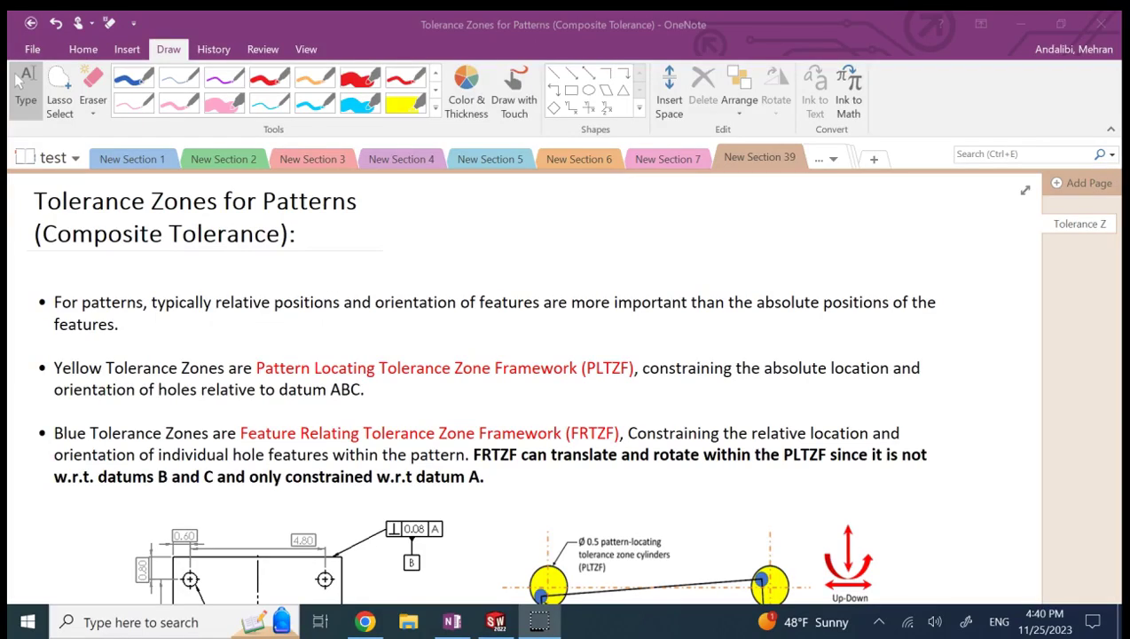
# Select the blue pen, scroll down to the tolerance drawings, then switch to the SOLIDWORKS pattern drawing
pyautogui.click(130, 79)
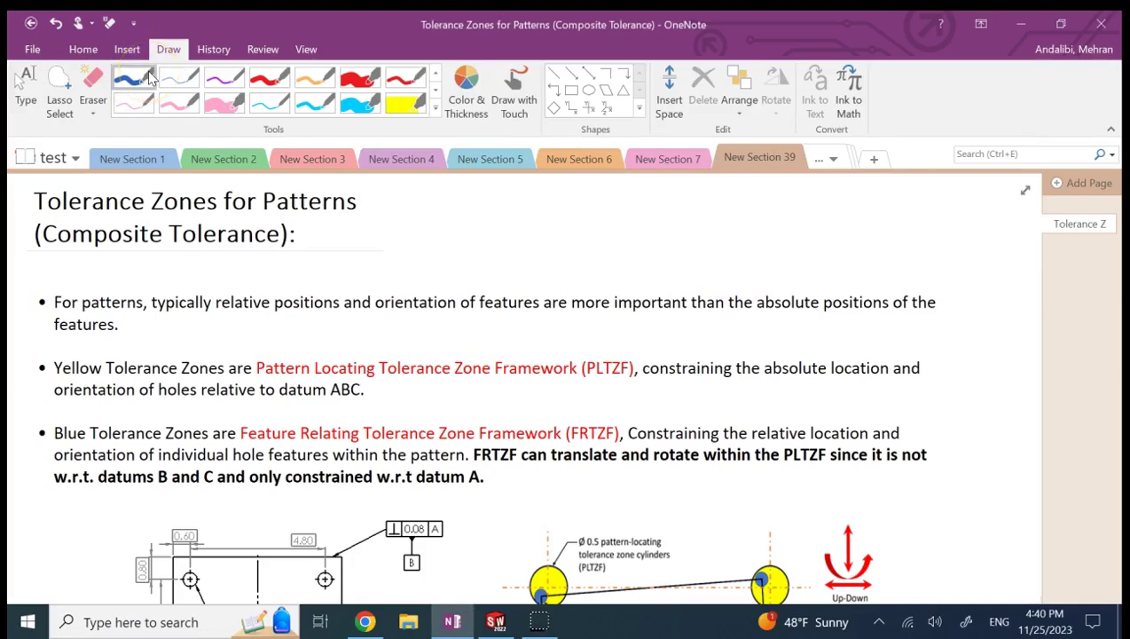
pyautogui.click(128, 80)
pyautogui.scroll(-5, 91, 424)
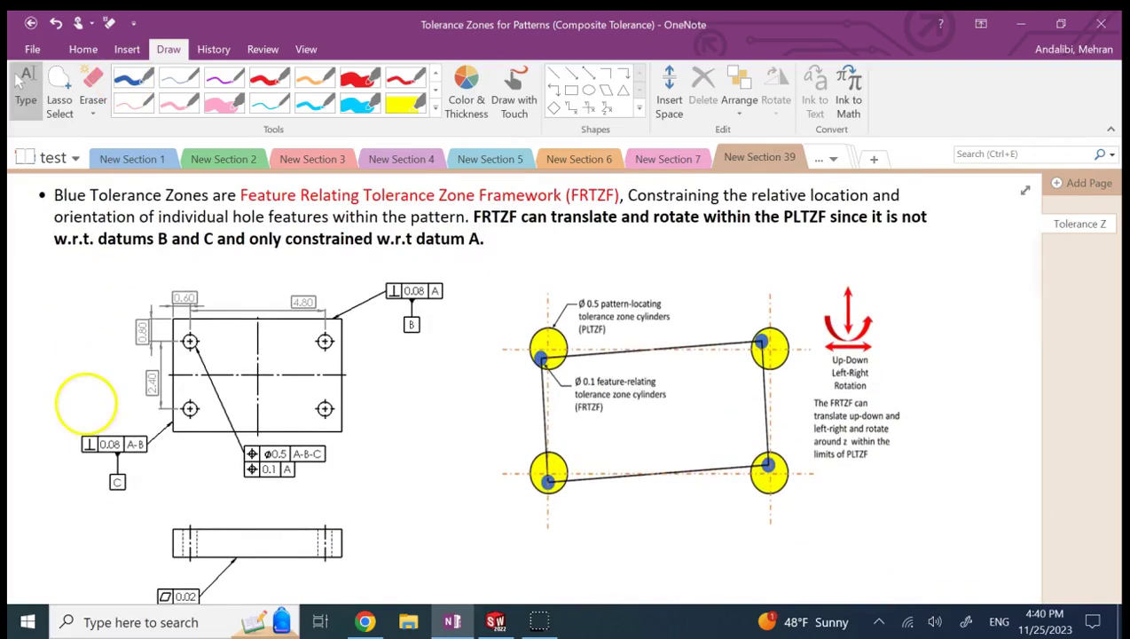
pyautogui.click(495, 621)
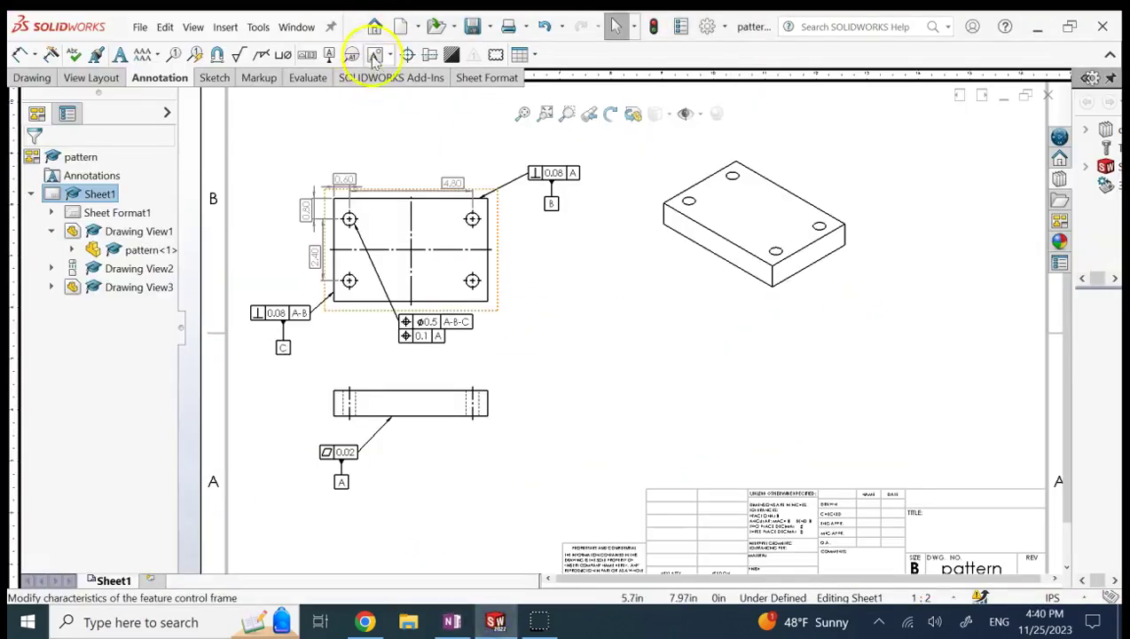
# Inspect the pattern drawing's isometric view, Drawing View2 and 4.80 dimension without changing anything
pyautogui.click(307, 30)
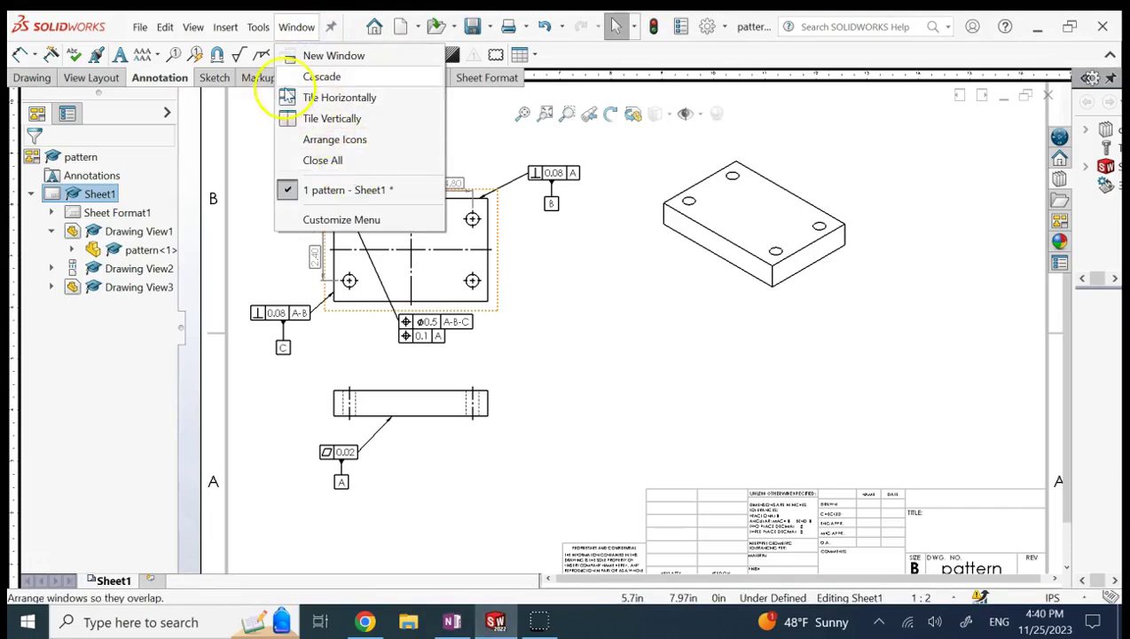
pyautogui.click(717, 290)
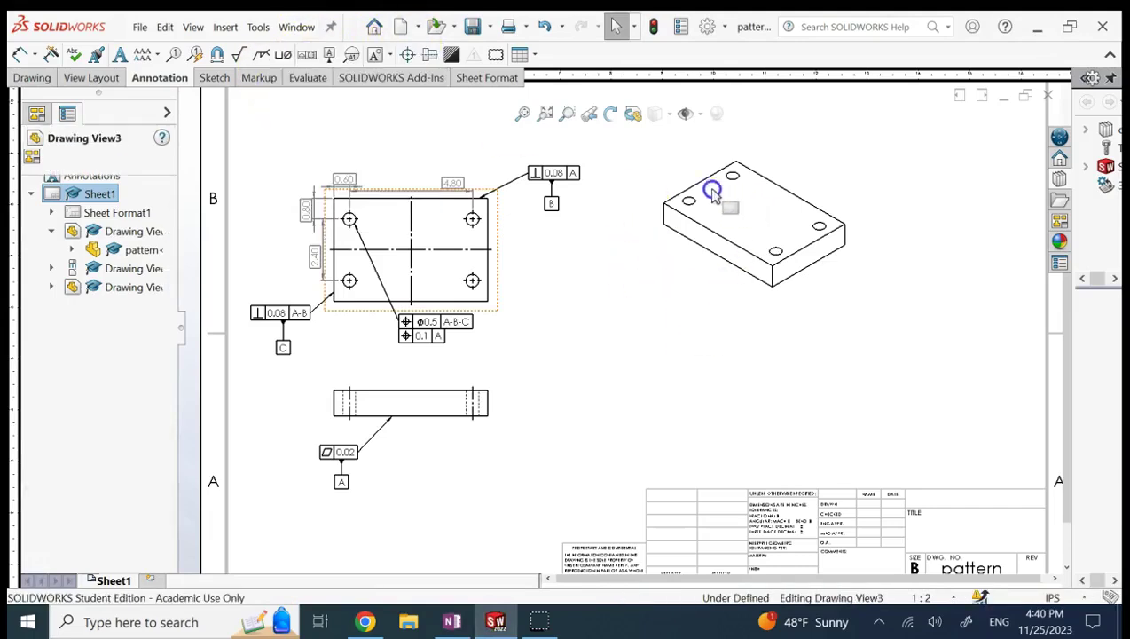
pyautogui.click(33, 159)
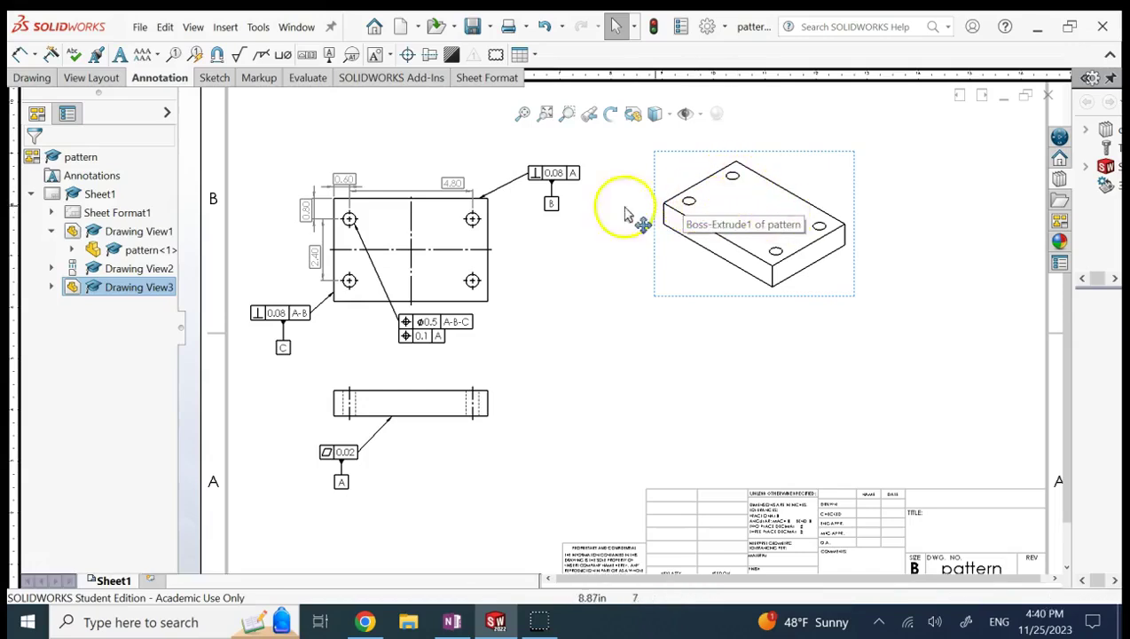
pyautogui.click(442, 186)
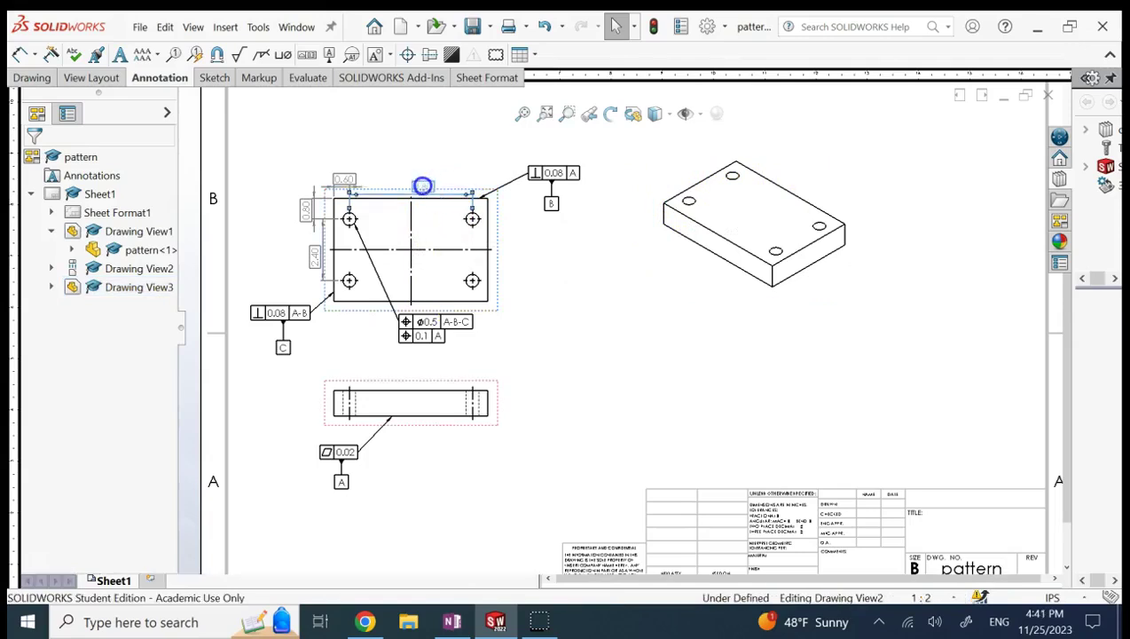
pyautogui.click(423, 186)
pyautogui.click(584, 306)
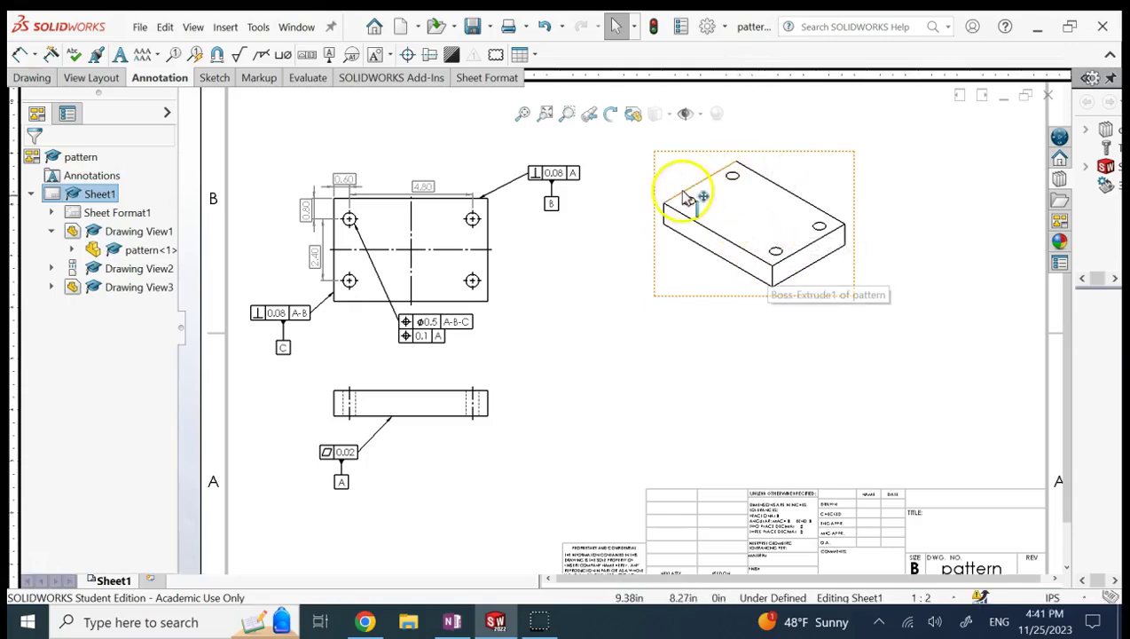
# Return to OneNote, scroll up to the page title, and pick the blue pen
pyautogui.click(458, 623)
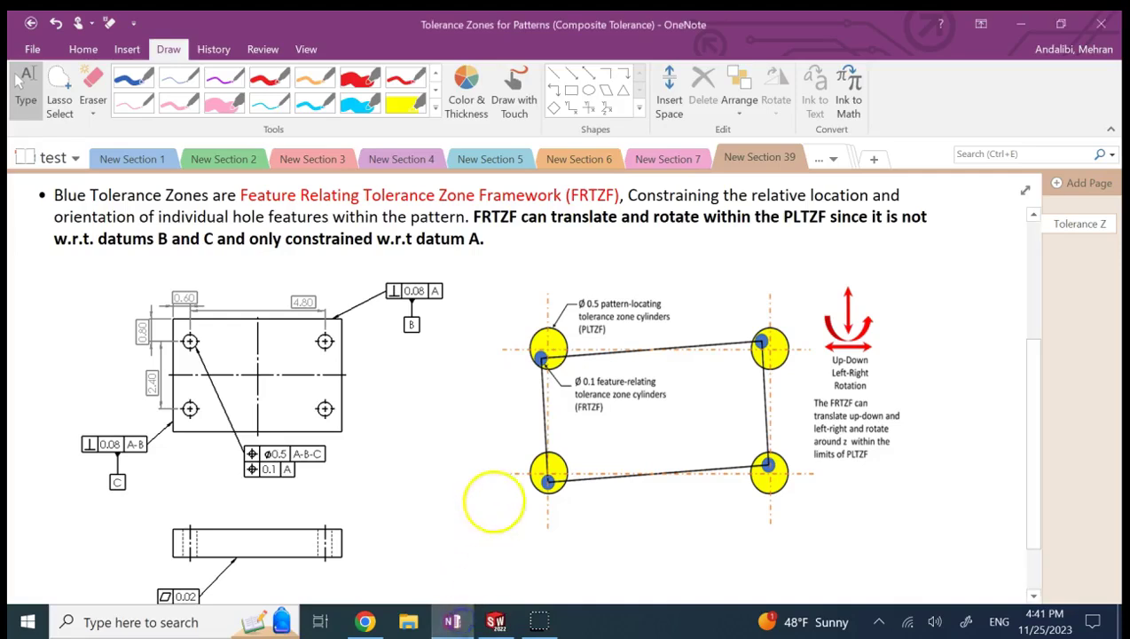
pyautogui.scroll(3, 498, 438)
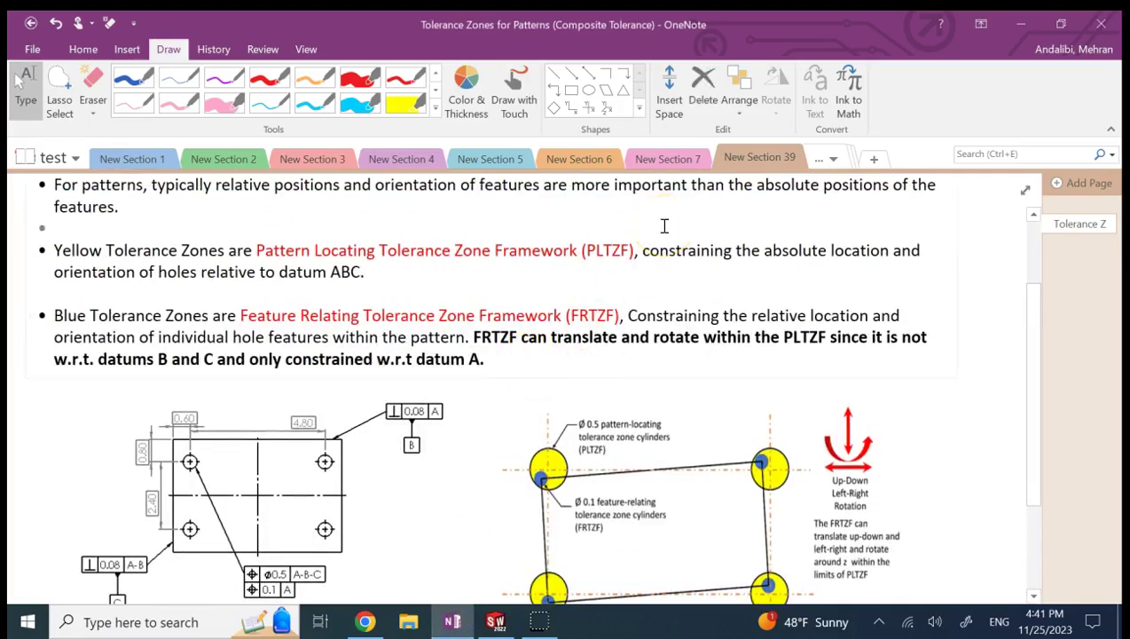
pyautogui.scroll(3, 663, 226)
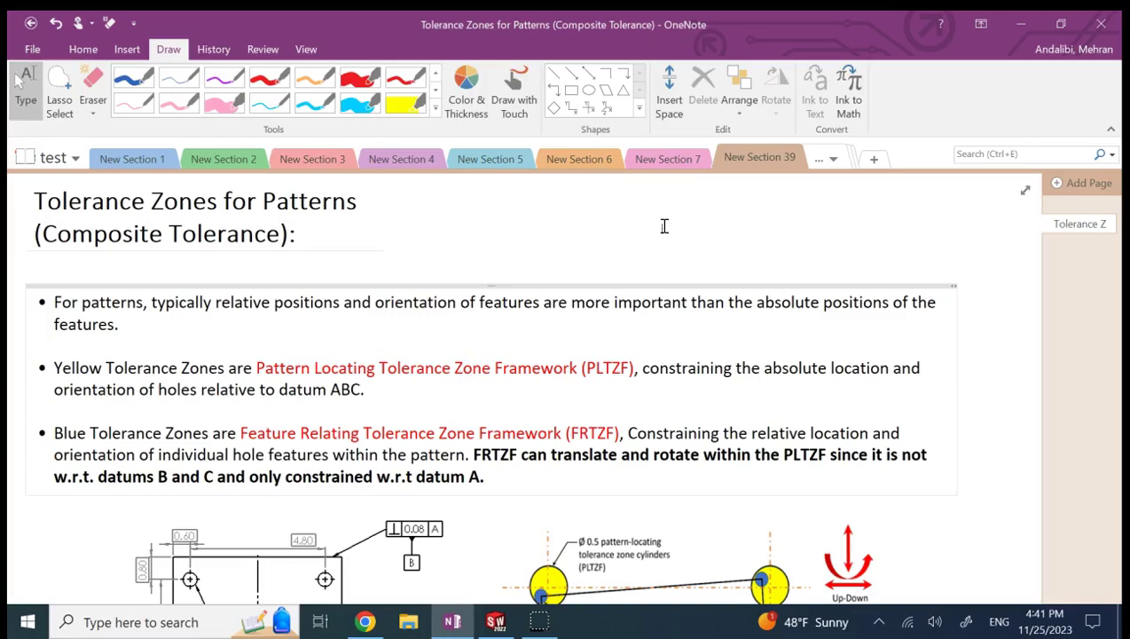
pyautogui.click(133, 80)
# Underline 'relative positions', 'the absolute positions of the' and 'more important' in blue
pyautogui.moveTo(213, 316); pyautogui.dragTo(359, 316)
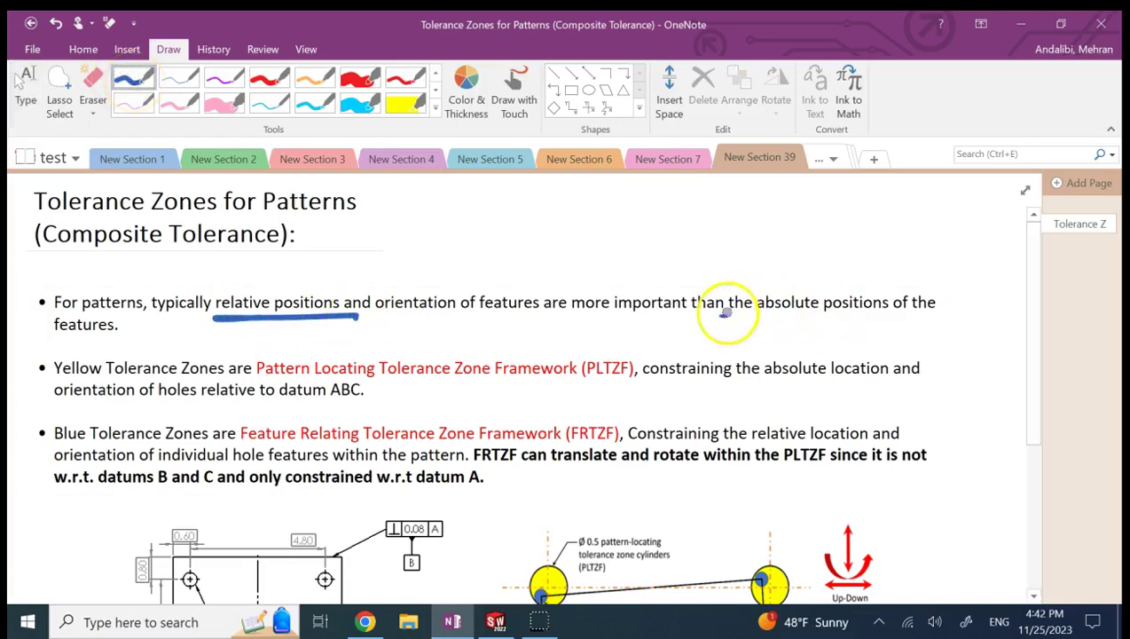
pyautogui.moveTo(722, 313); pyautogui.dragTo(920, 316)
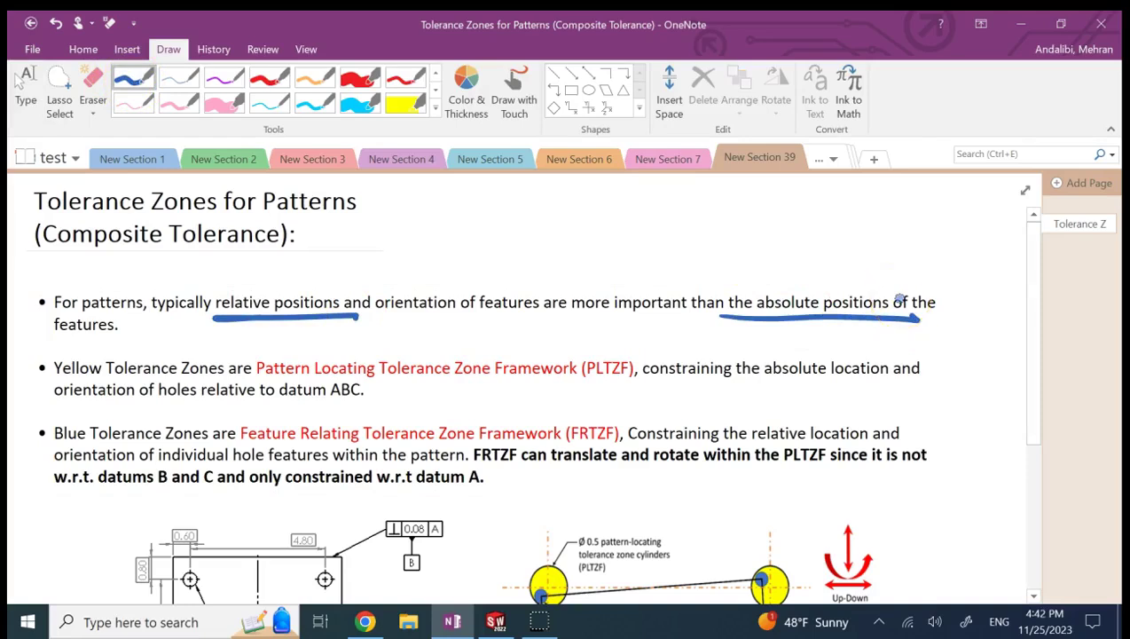
pyautogui.moveTo(577, 315); pyautogui.dragTo(676, 311)
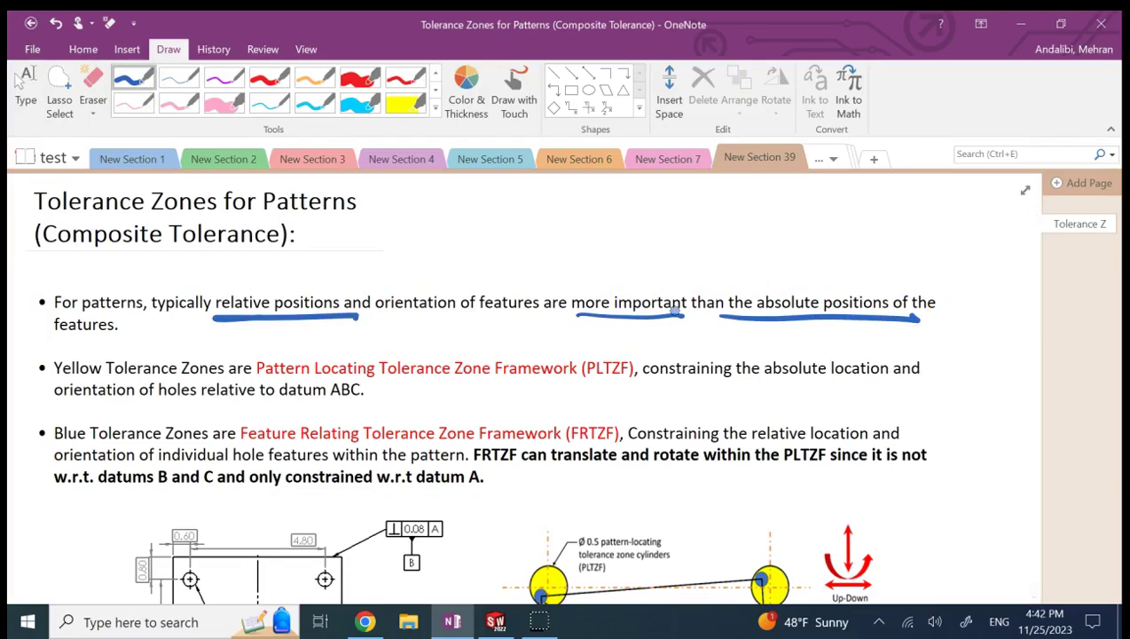
# Scroll down and circle the composite feature control frame in blue ink
pyautogui.click(26, 89)
pyautogui.scroll(-5, 101, 340)
pyautogui.click(133, 78)
pyautogui.moveTo(326, 512)
pyautogui.mouseDown()
pyautogui.moveTo(223, 495)
pyautogui.moveTo(284, 467)
pyautogui.moveTo(351, 497)
pyautogui.moveTo(301, 514)
pyautogui.moveTo(223, 499)
pyautogui.mouseUp()
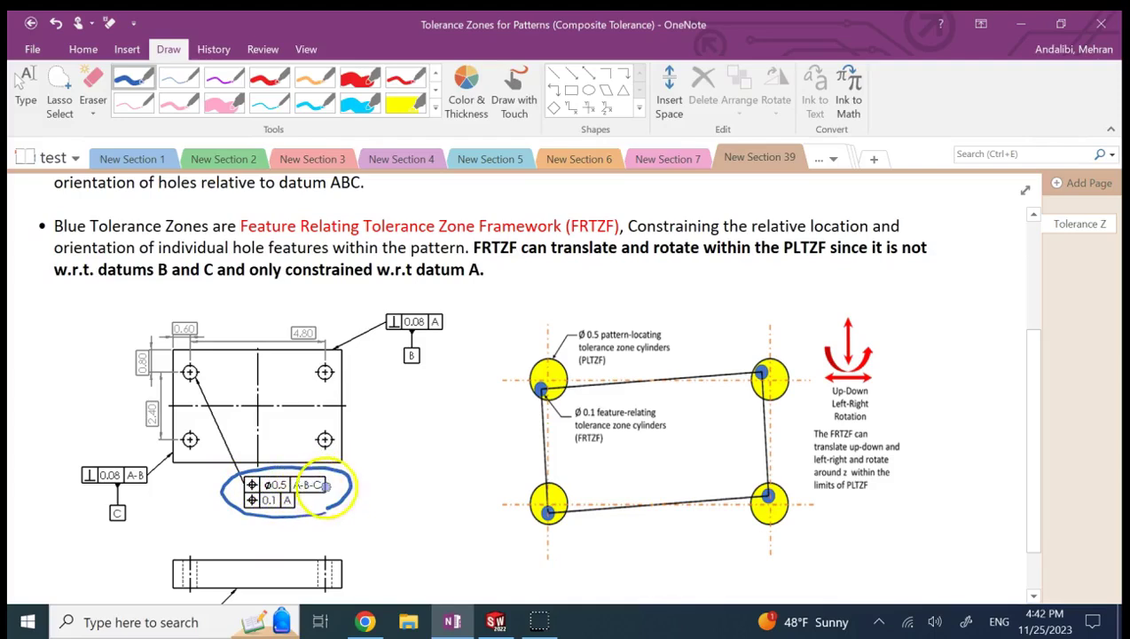
pyautogui.scroll(-3, 69, 346)
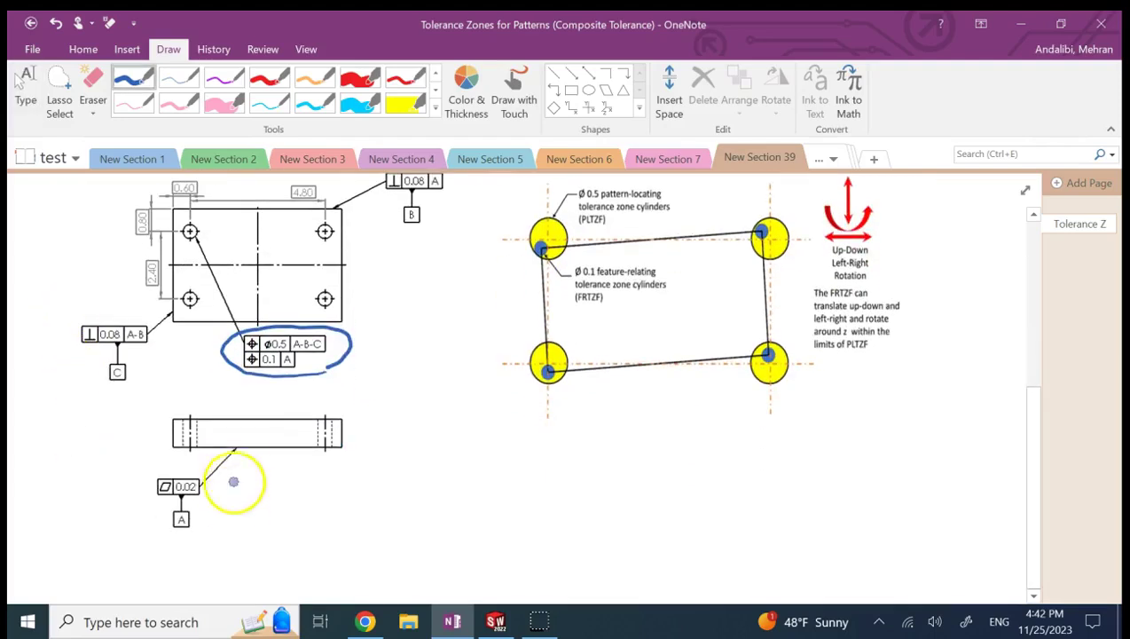
pyautogui.scroll(1, 75, 447)
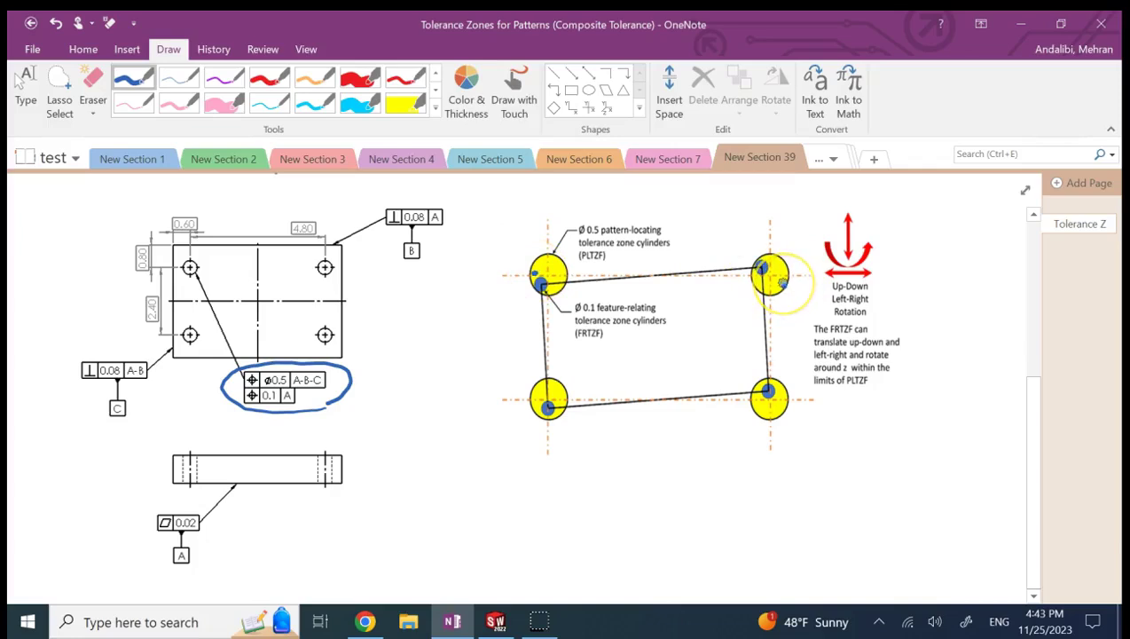
# With the red pen, draw a line between the top two tolerance zones and circle 4.80
pyautogui.click(405, 79)
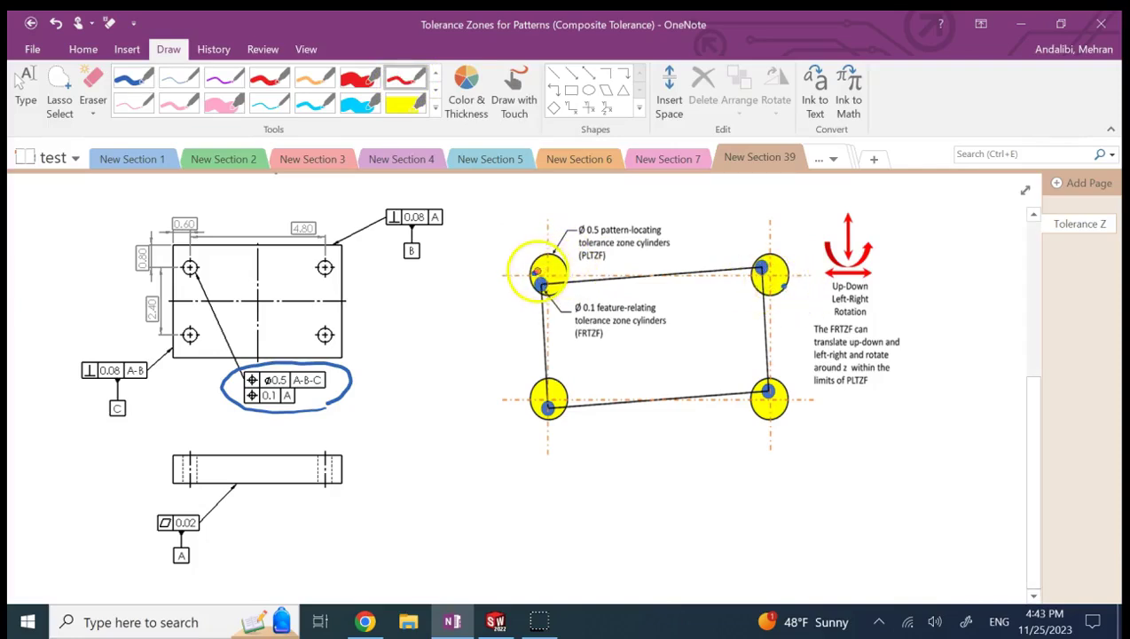
pyautogui.moveTo(572, 275); pyautogui.dragTo(786, 284)
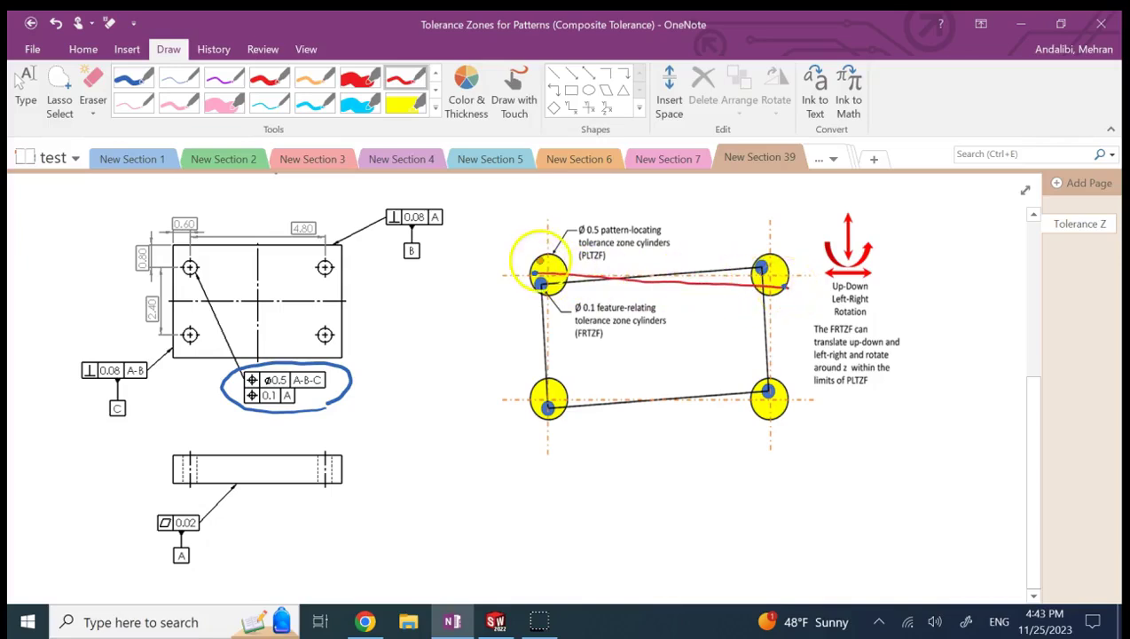
pyautogui.moveTo(325, 240)
pyautogui.mouseDown()
pyautogui.moveTo(287, 238)
pyautogui.moveTo(313, 213)
pyautogui.moveTo(318, 241)
pyautogui.mouseUp()
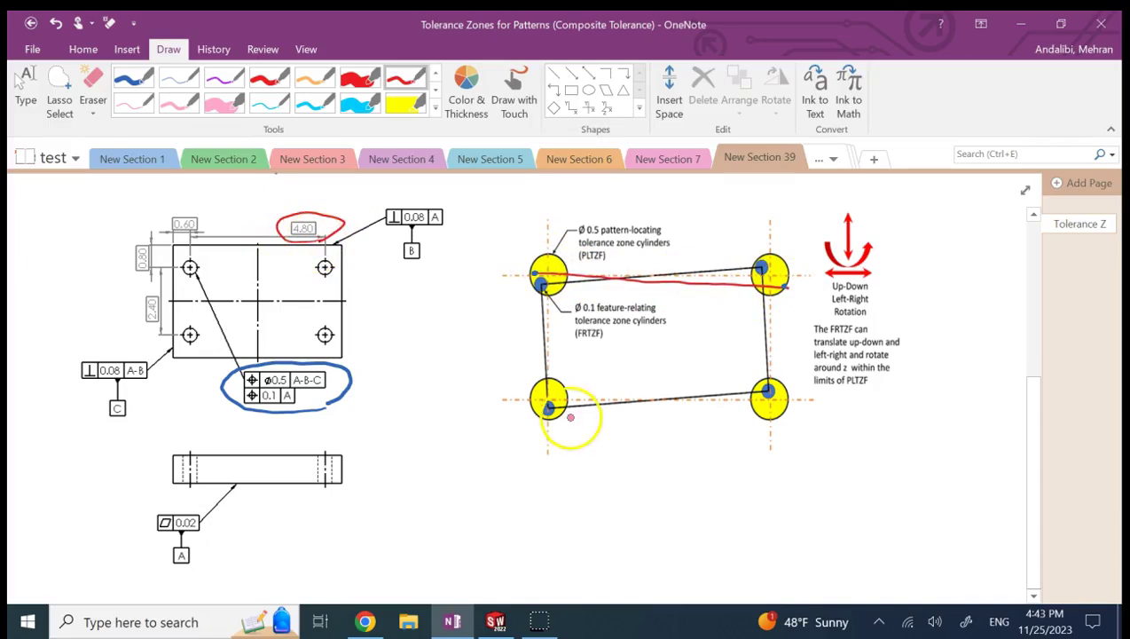
# Erase the red line across the top pair of zone cylinders
pyautogui.click(131, 78)
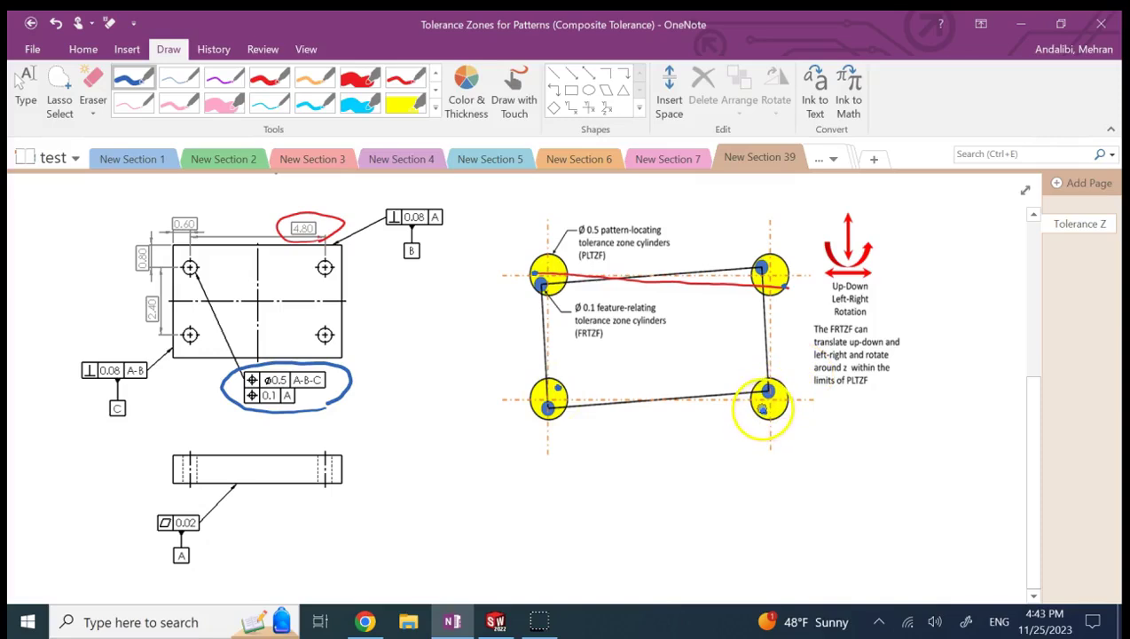
pyautogui.click(406, 77)
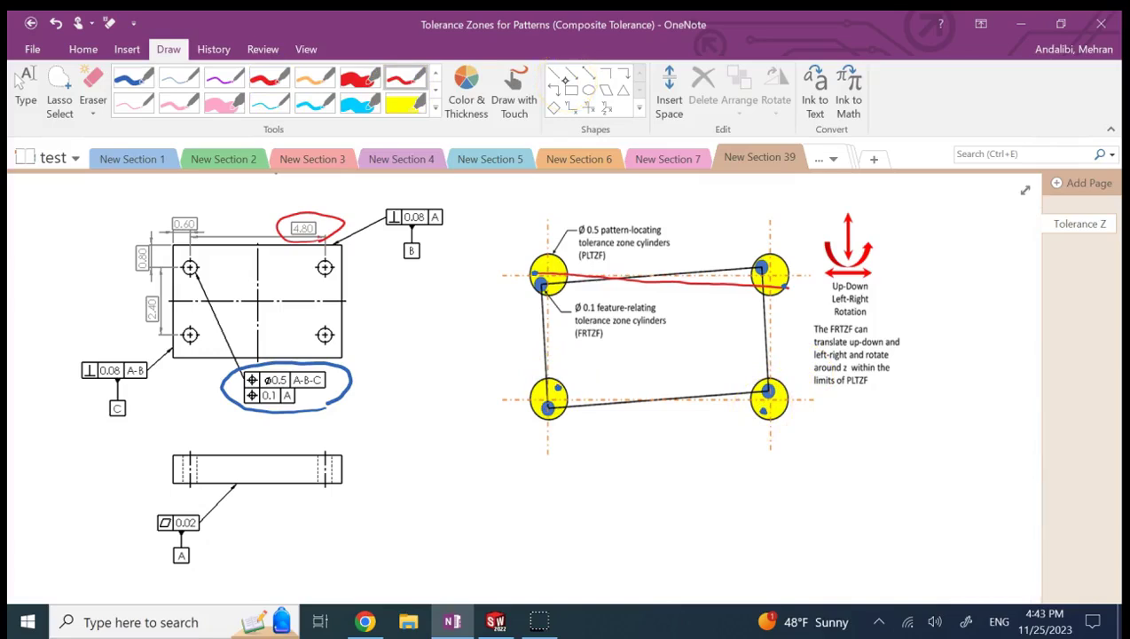
pyautogui.click(92, 81)
pyautogui.click(708, 280)
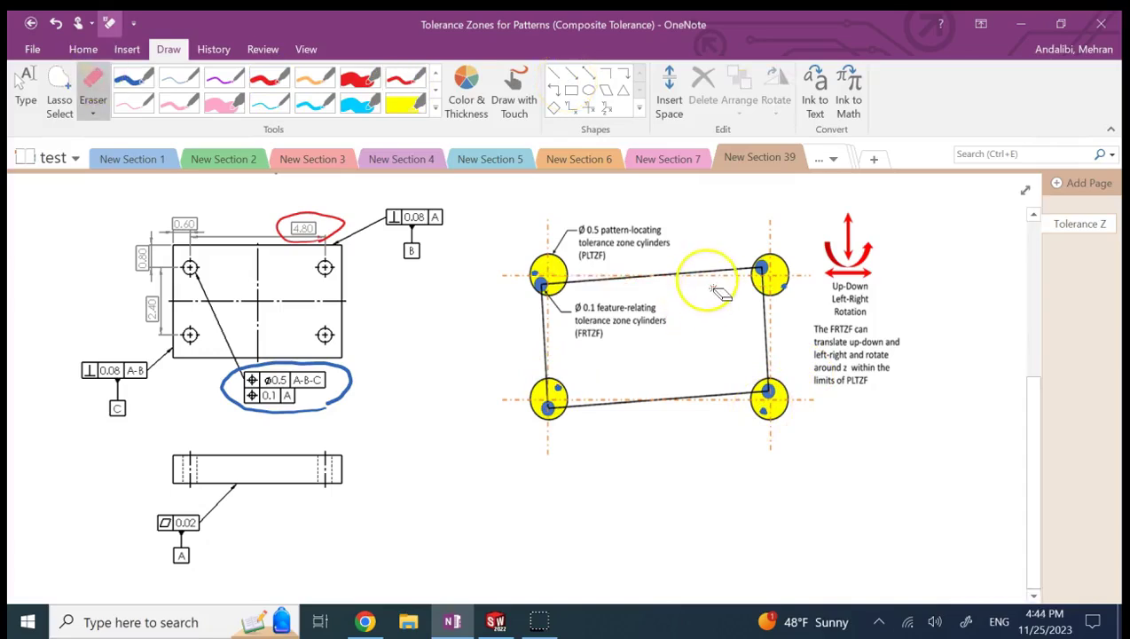
# Draw a red straight line between the top two shifted holes and nudge it into place
pyautogui.click(269, 80)
pyautogui.click(553, 74)
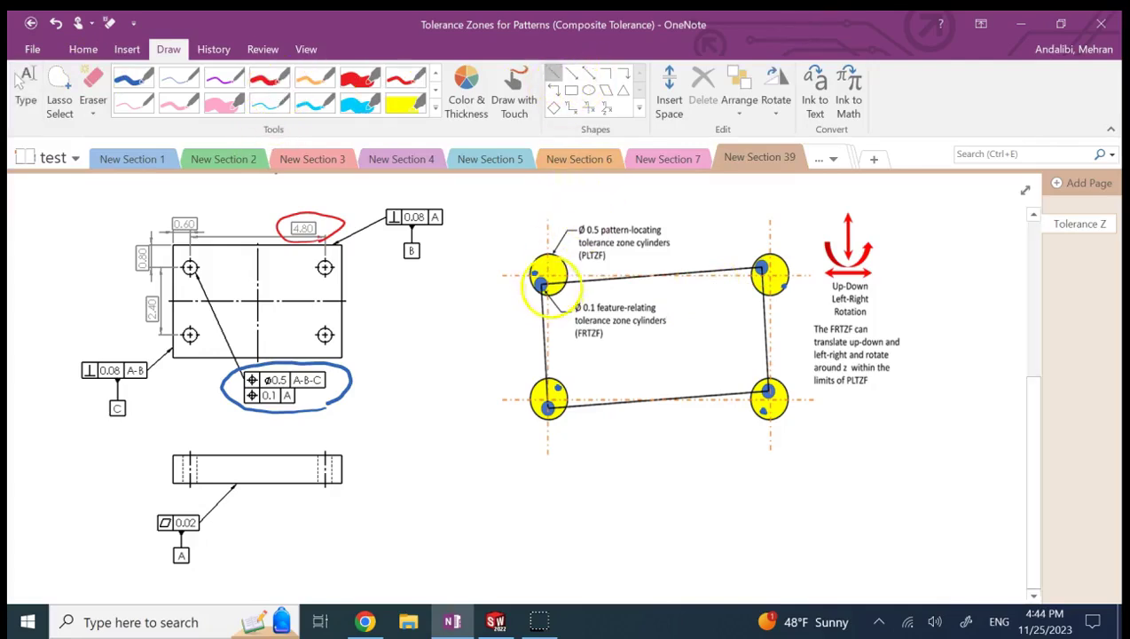
pyautogui.moveTo(535, 275); pyautogui.dragTo(784, 285)
pyautogui.click(530, 276)
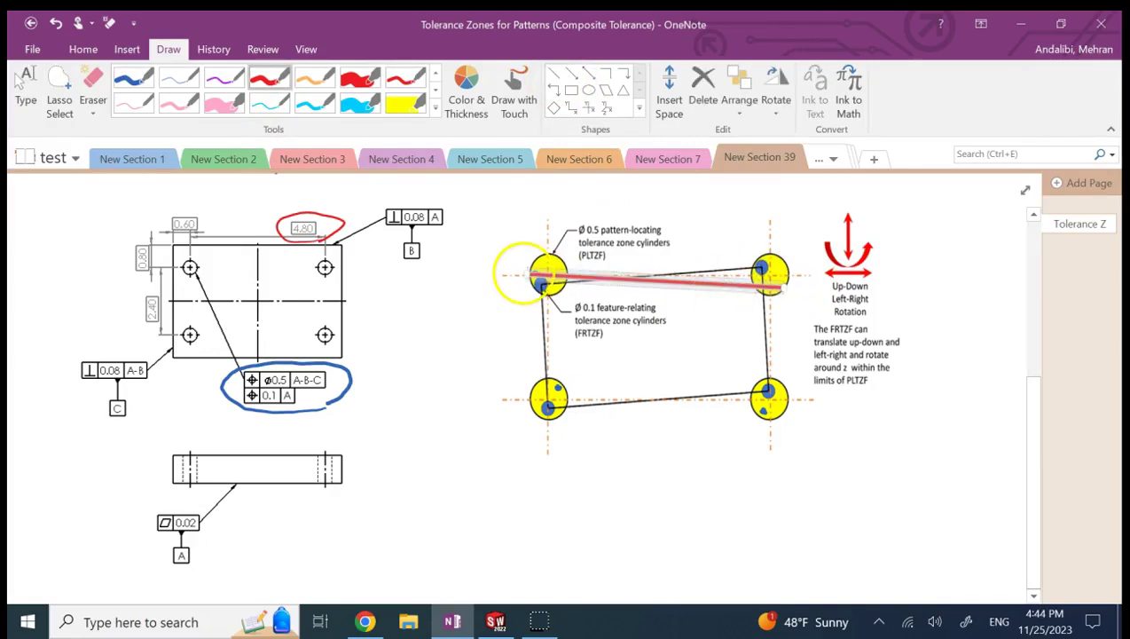
pyautogui.moveTo(536, 271); pyautogui.dragTo(535, 269)
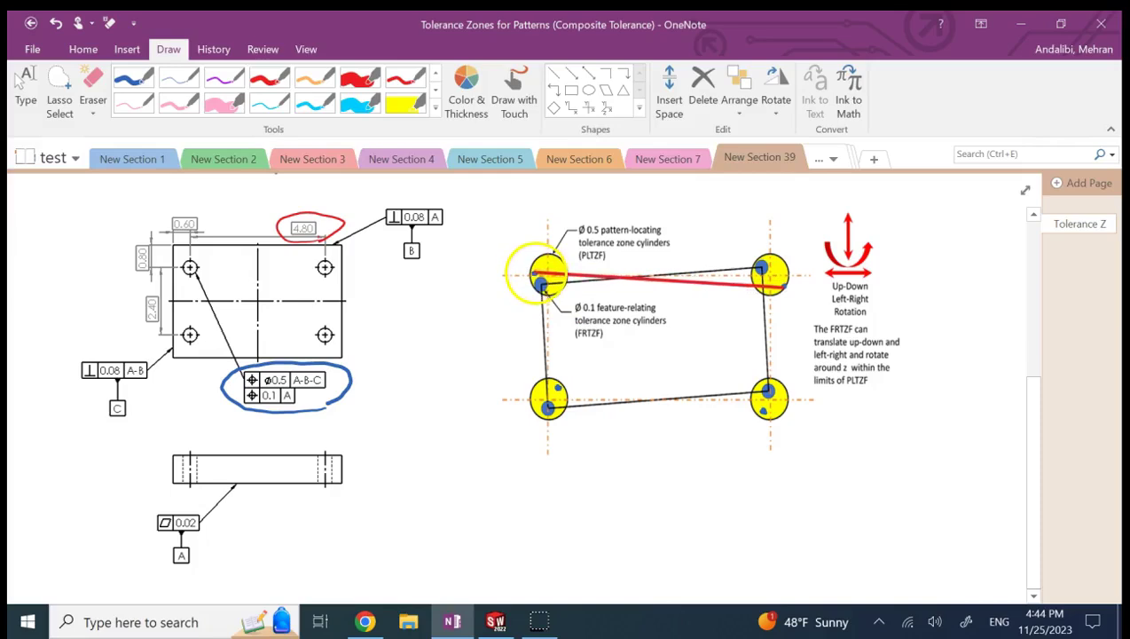
pyautogui.click(369, 213)
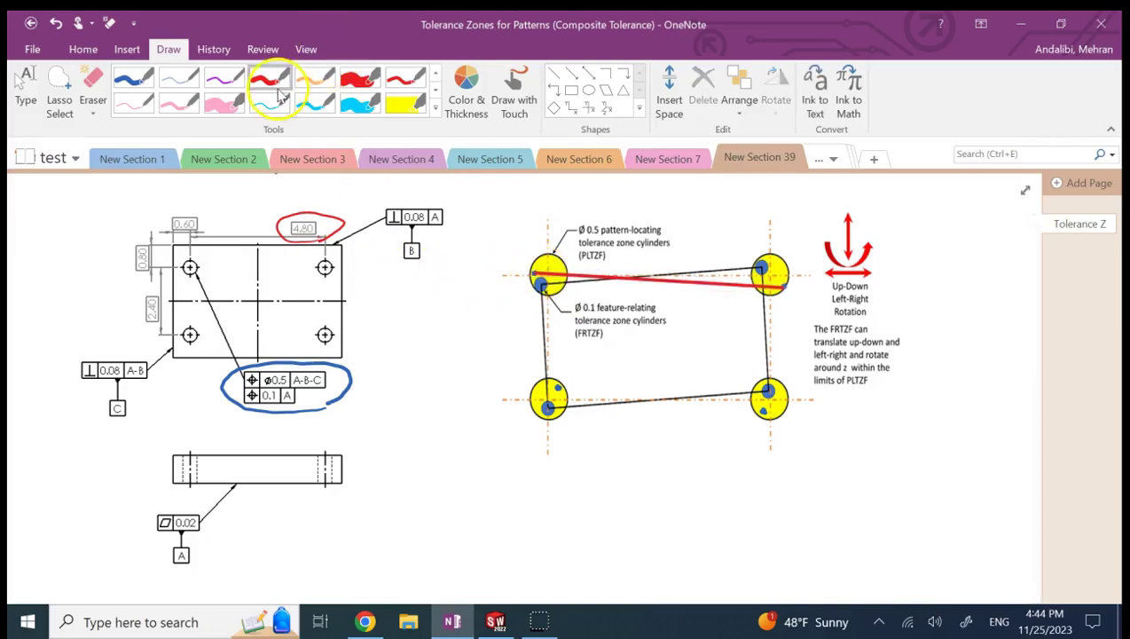
pyautogui.click(527, 270)
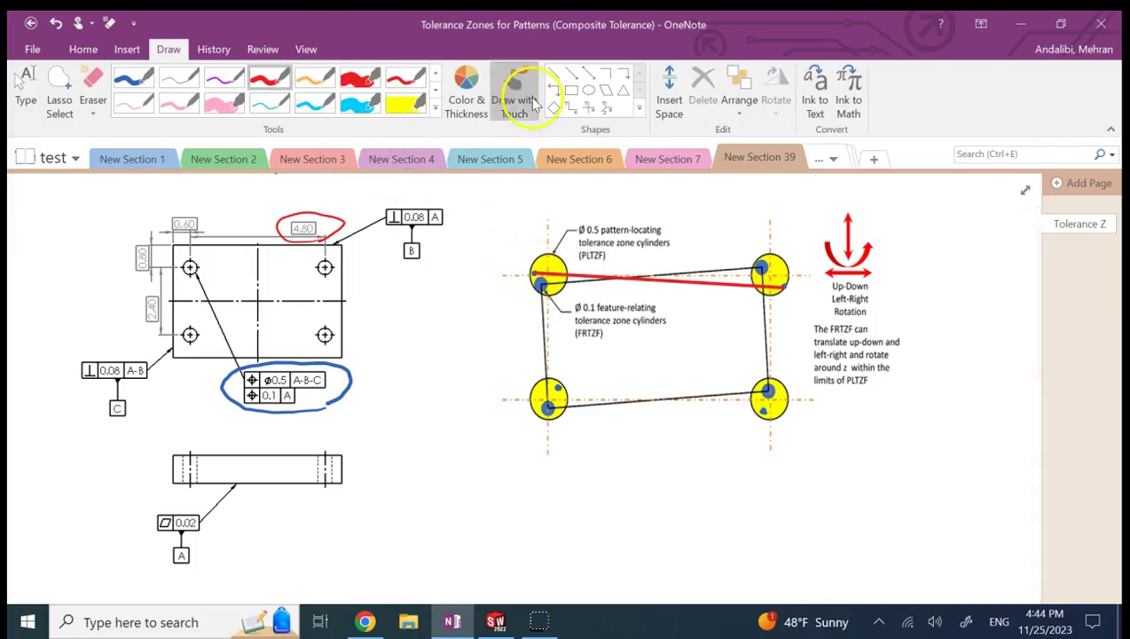
# Draw a red straight line down to the bottom-left hole and settle its top end on the hole
pyautogui.click(552, 72)
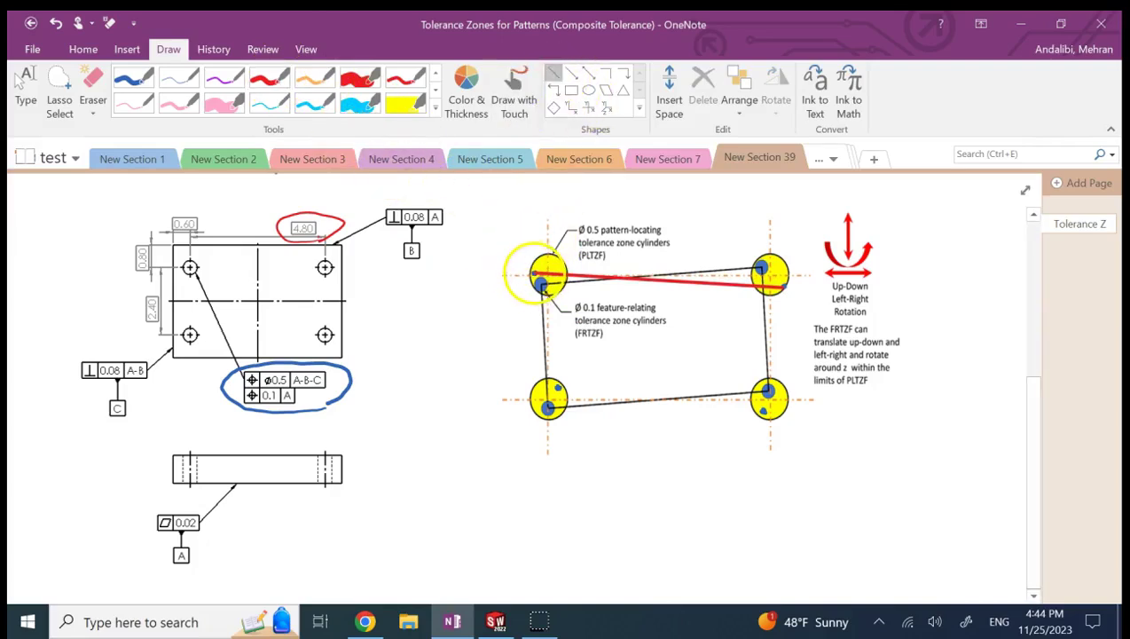
pyautogui.moveTo(538, 280); pyautogui.dragTo(554, 385)
pyautogui.moveTo(541, 283); pyautogui.dragTo(552, 282)
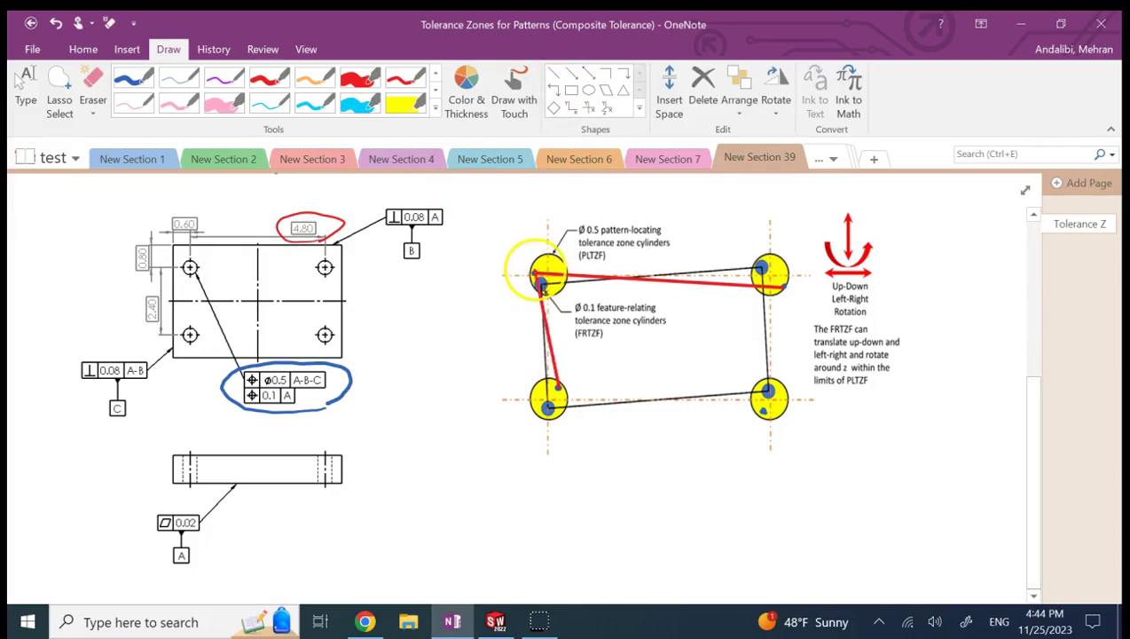
pyautogui.moveTo(542, 286); pyautogui.dragTo(538, 278)
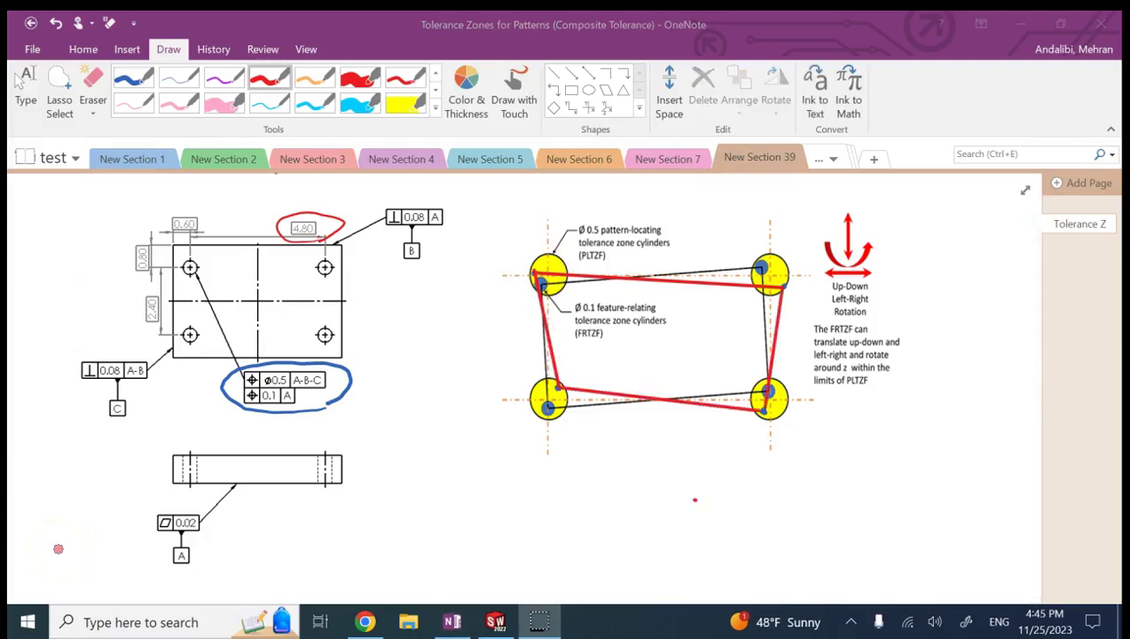
pyautogui.click(94, 80)
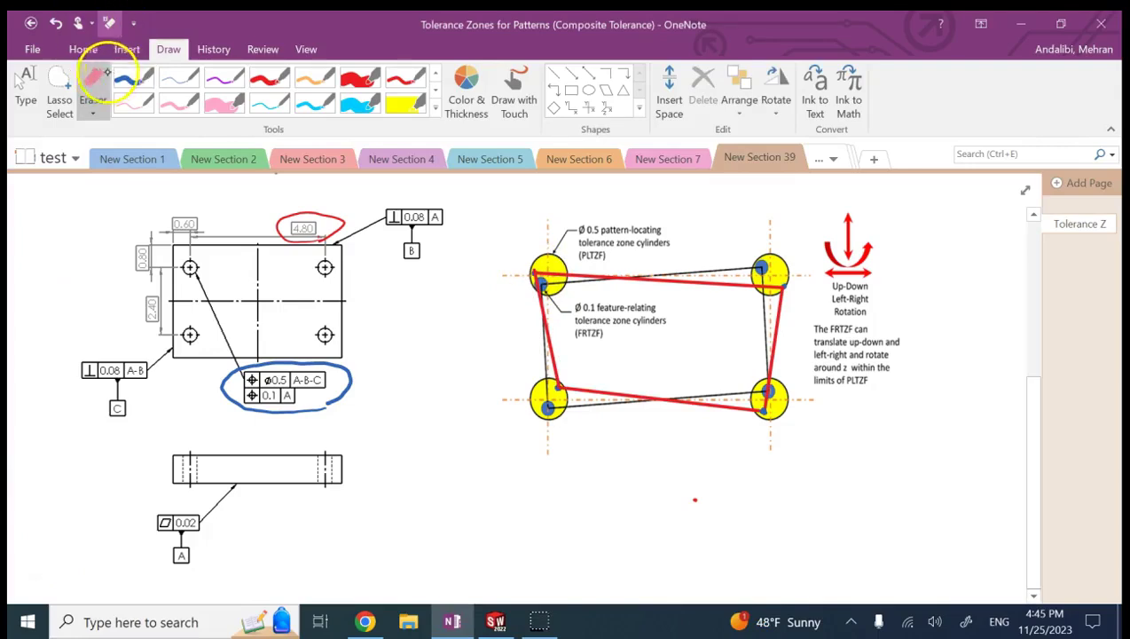
# Select the stray red ink dot and delete it
pyautogui.click(94, 80)
pyautogui.rightClick(688, 523)
pyautogui.click(655, 530)
pyautogui.moveTo(661, 475); pyautogui.dragTo(768, 539)
pyautogui.press('Delete')
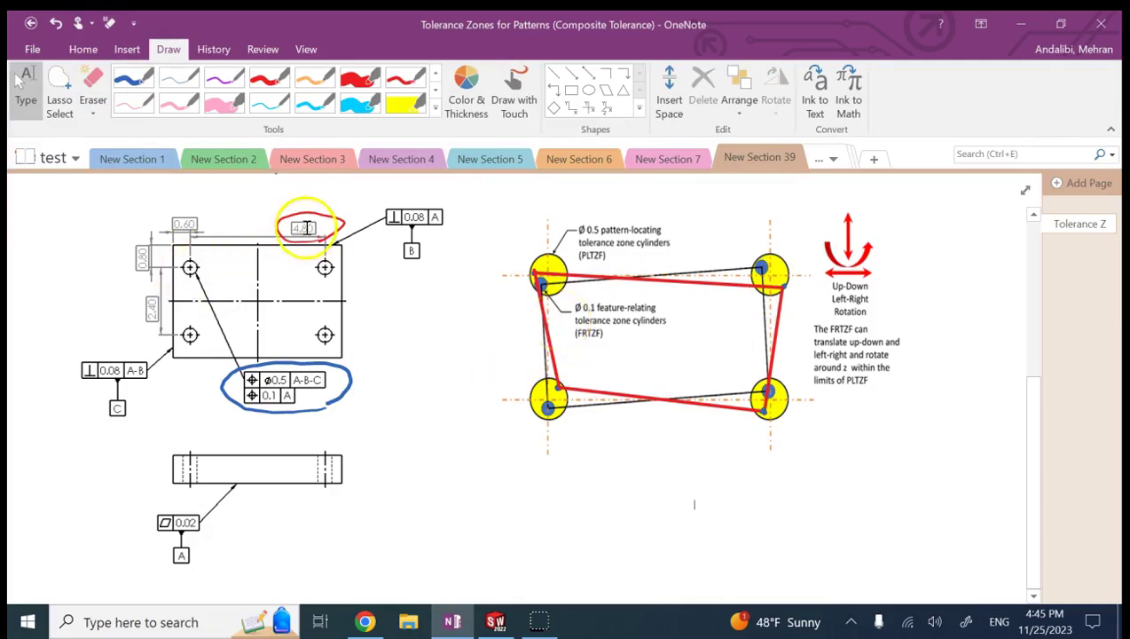
# Circle the 2.40 dimension in red ink
pyautogui.click(268, 78)
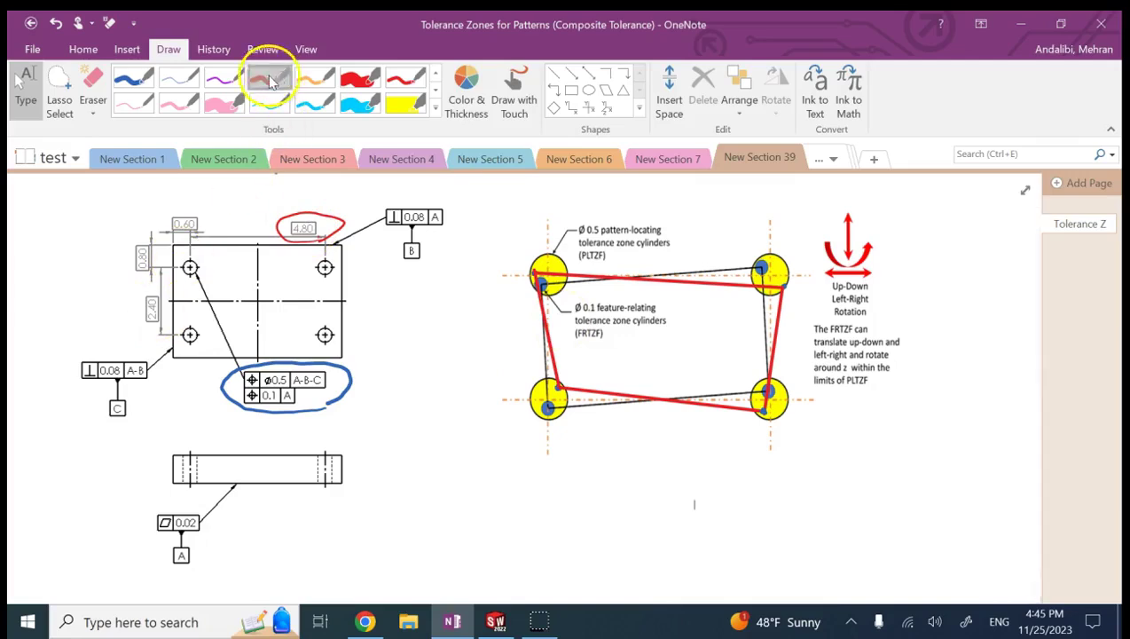
pyautogui.click(170, 330)
pyautogui.moveTo(170, 330)
pyautogui.mouseDown()
pyautogui.moveTo(139, 329)
pyautogui.moveTo(164, 283)
pyautogui.moveTo(174, 309)
pyautogui.mouseUp()
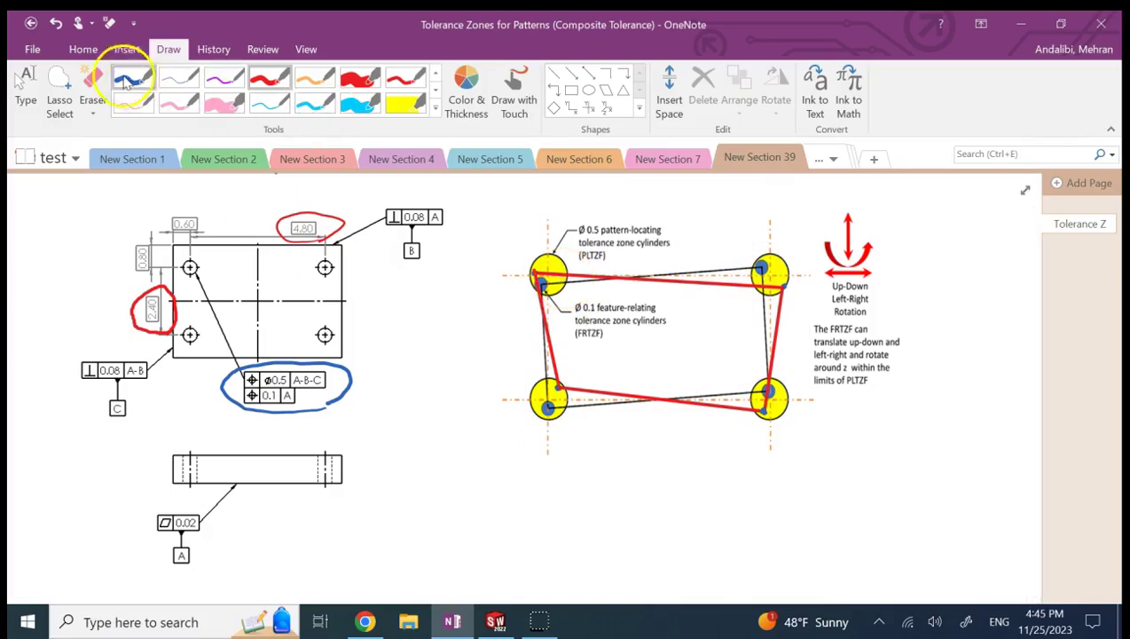
pyautogui.click(96, 79)
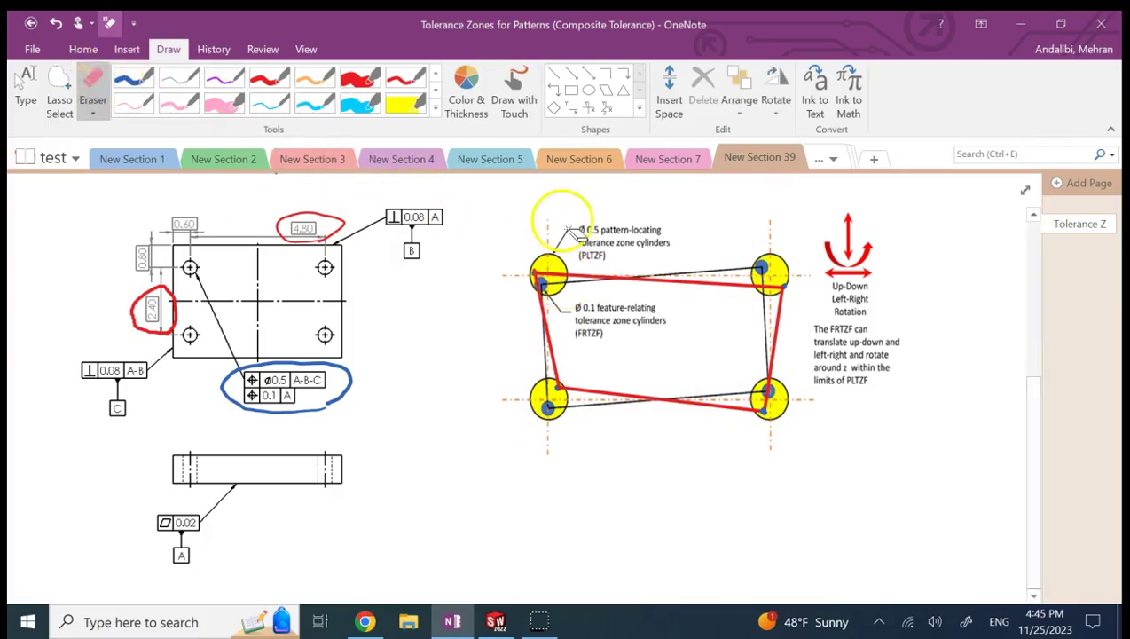